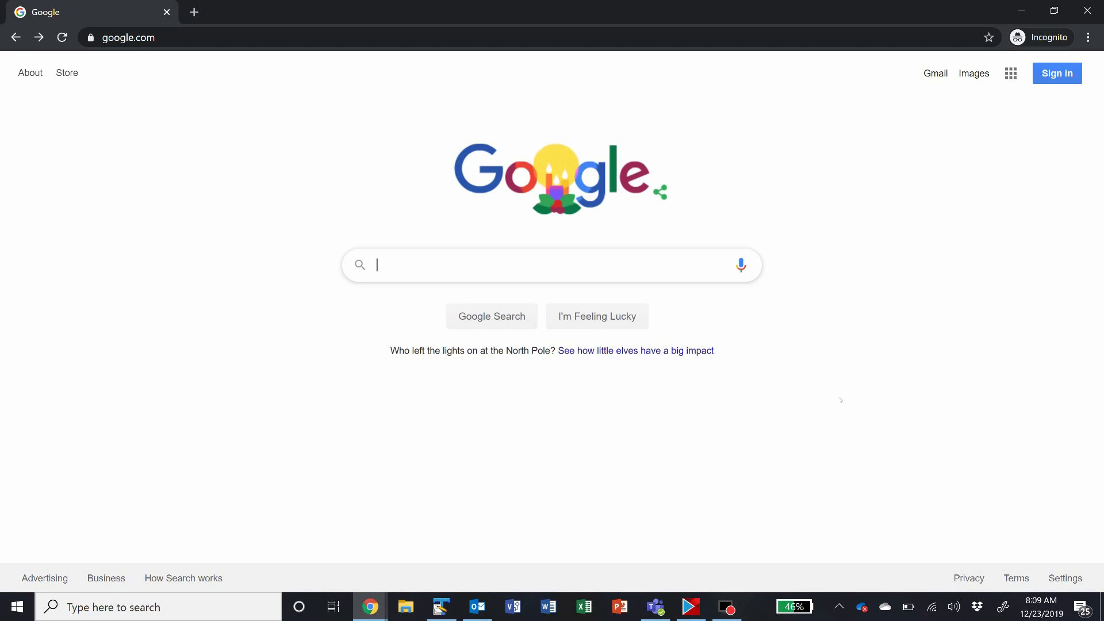
# Enter gsinow.service-now.com as the web address in Chrome
pyautogui.click(174, 40)
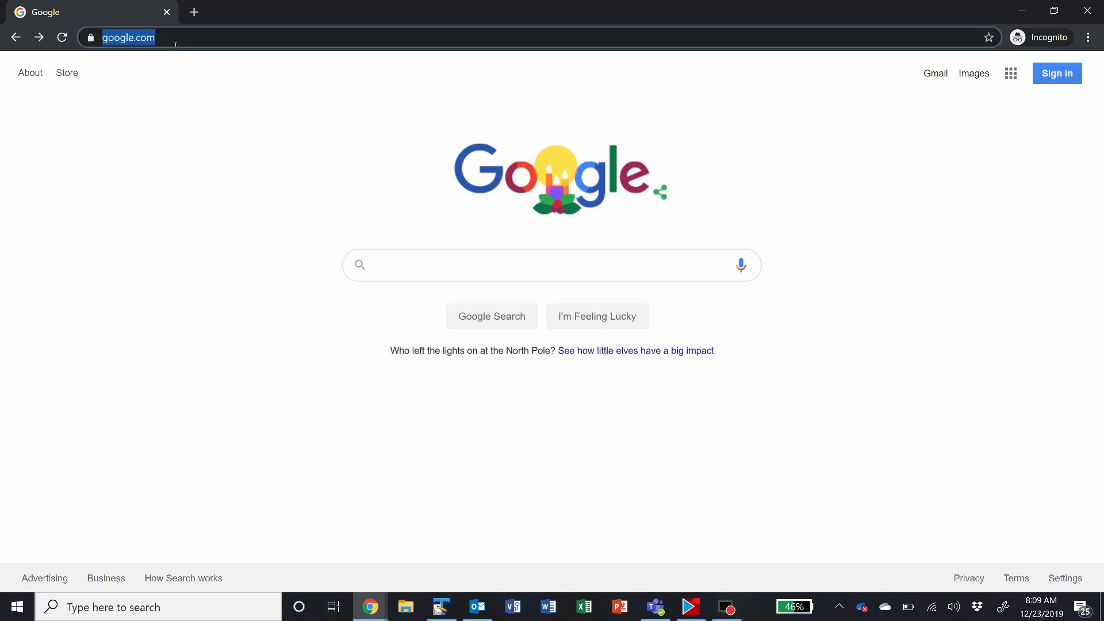
pyautogui.write('gsinow')
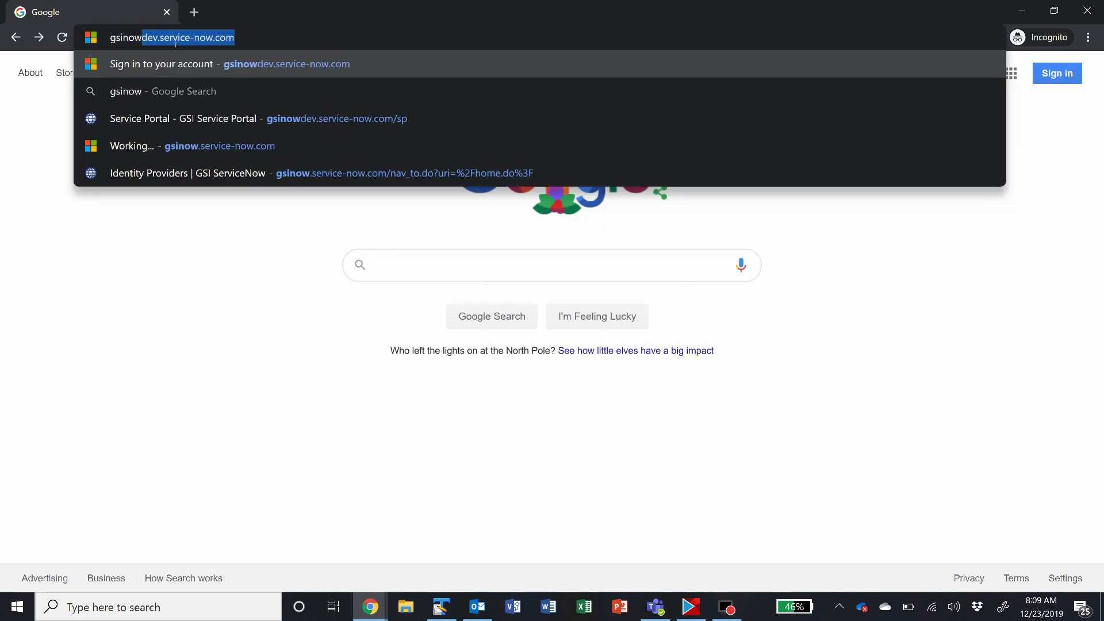
pyautogui.write('.service')
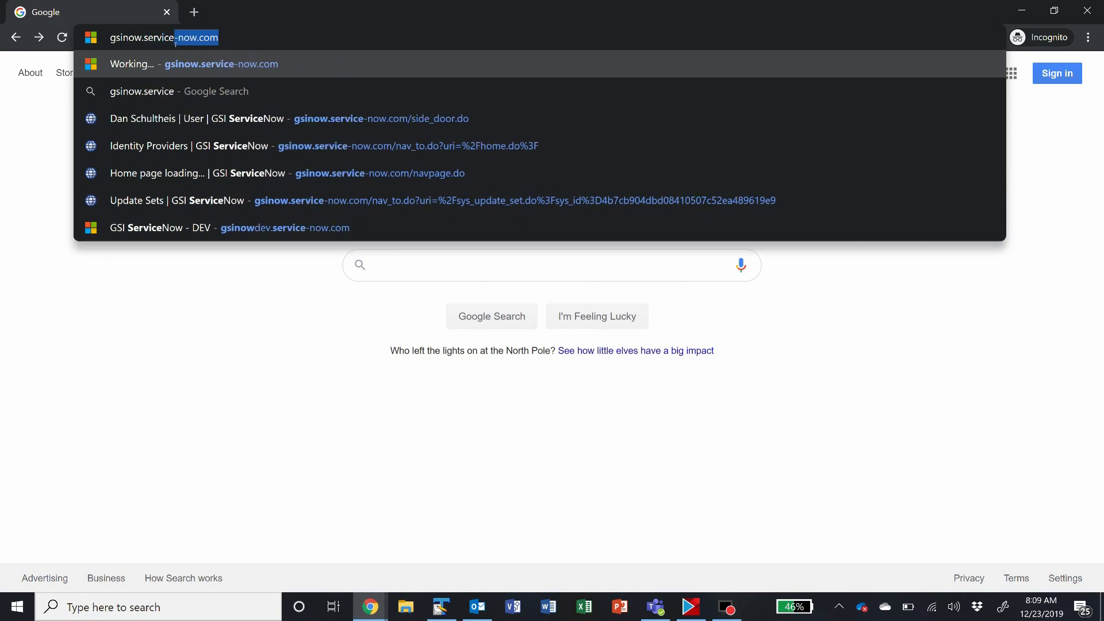
pyautogui.write('-now.com')
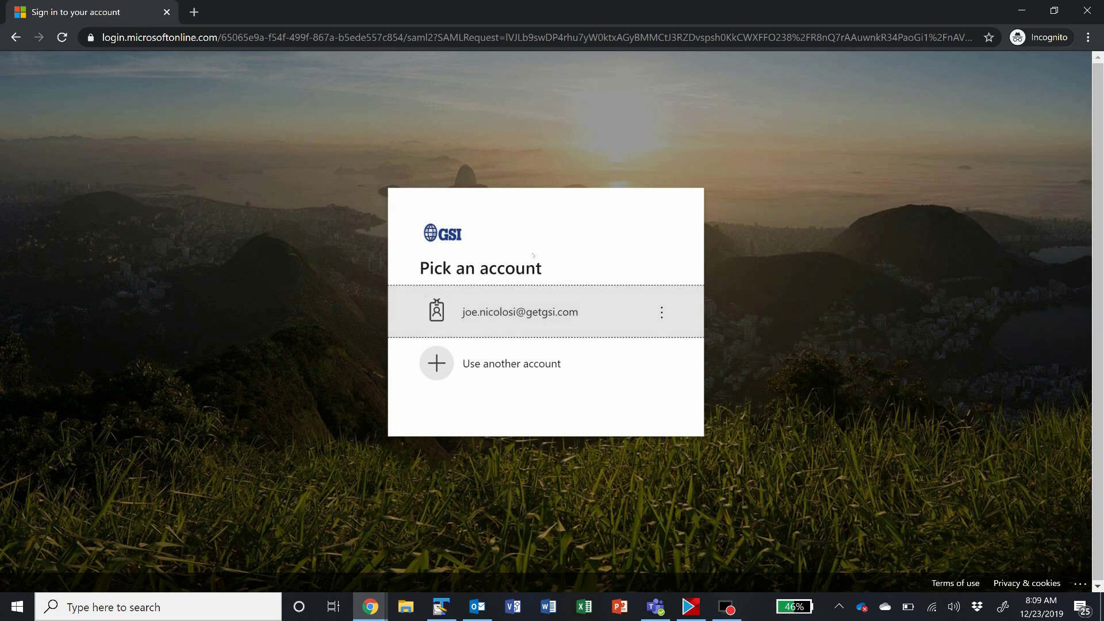
# Sign in with the existing work account and its password, staying signed in without future prompts
pyautogui.click(541, 311)
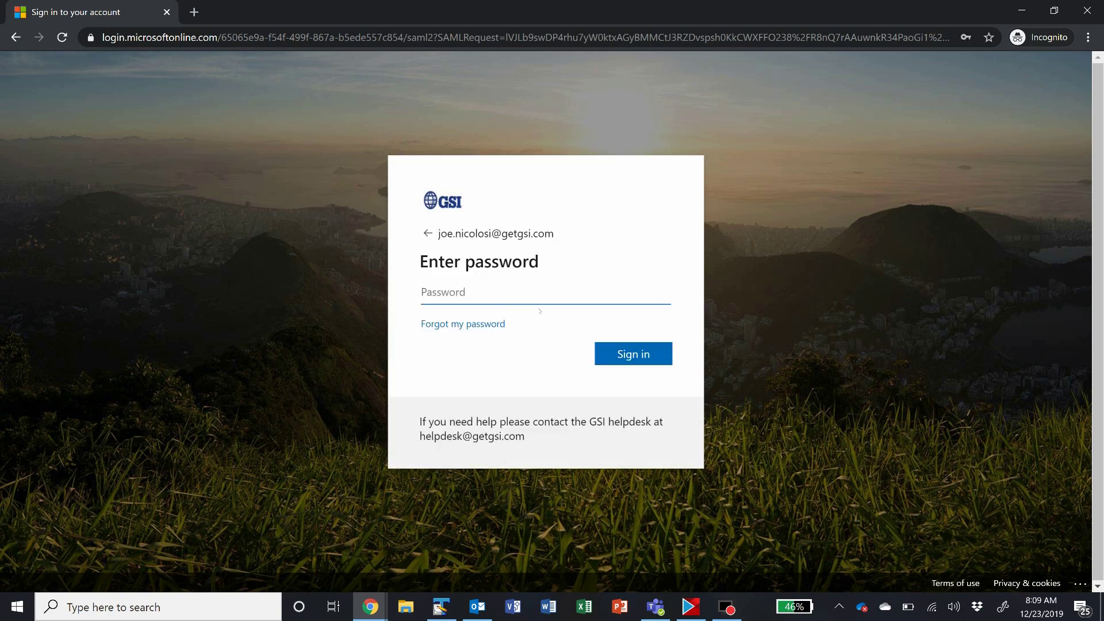
pyautogui.write('•••••••••••')
pyautogui.click(626, 355)
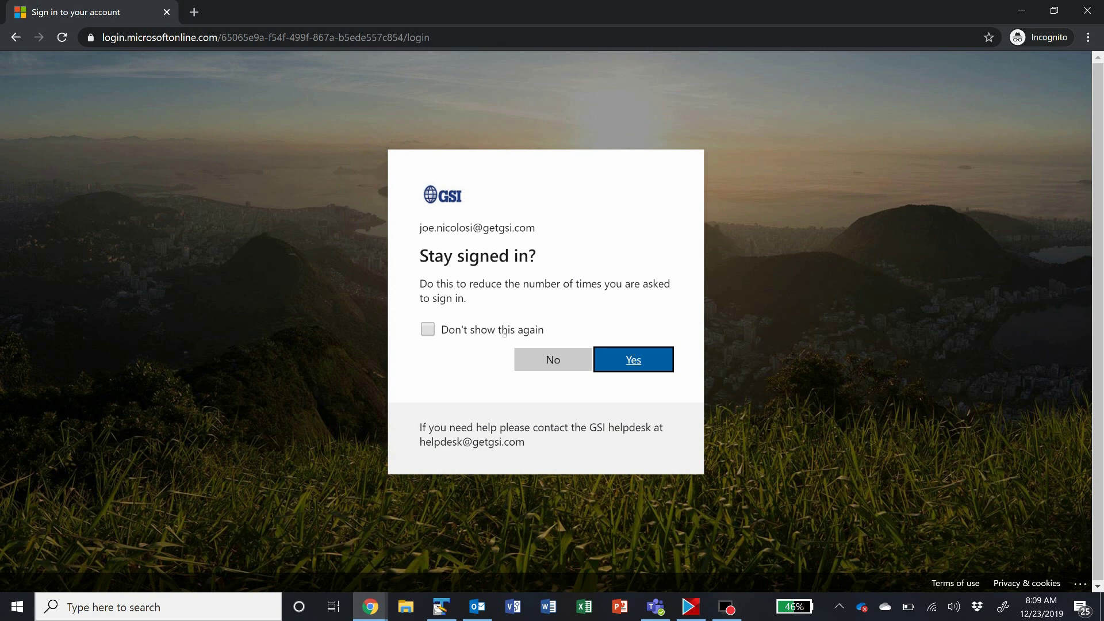
pyautogui.click(503, 332)
pyautogui.click(653, 364)
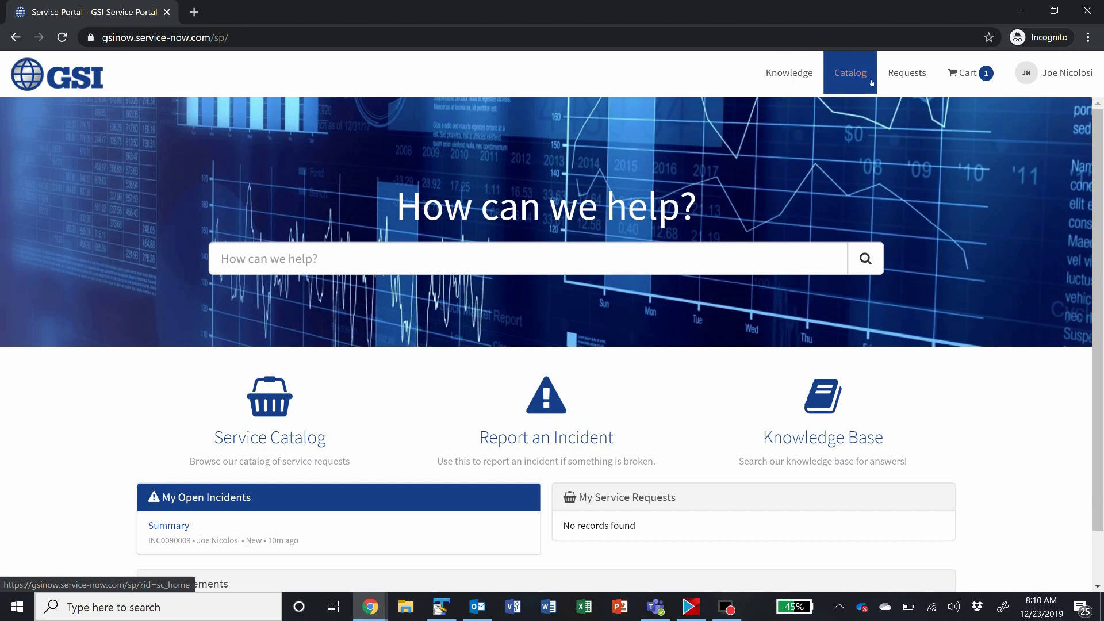
pyautogui.click(907, 74)
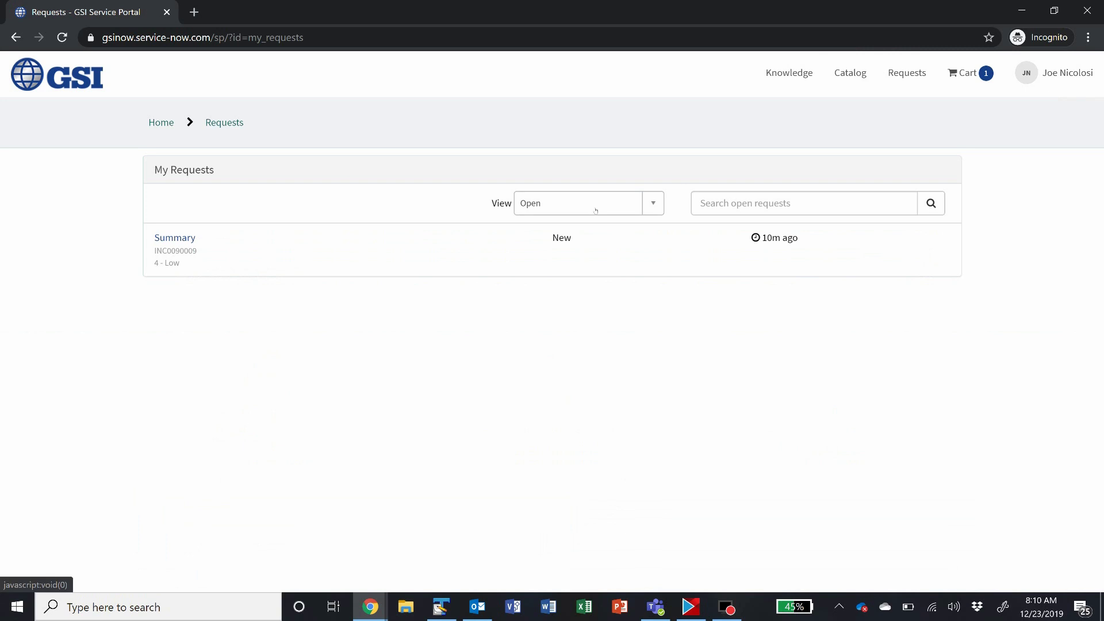
pyautogui.click(607, 204)
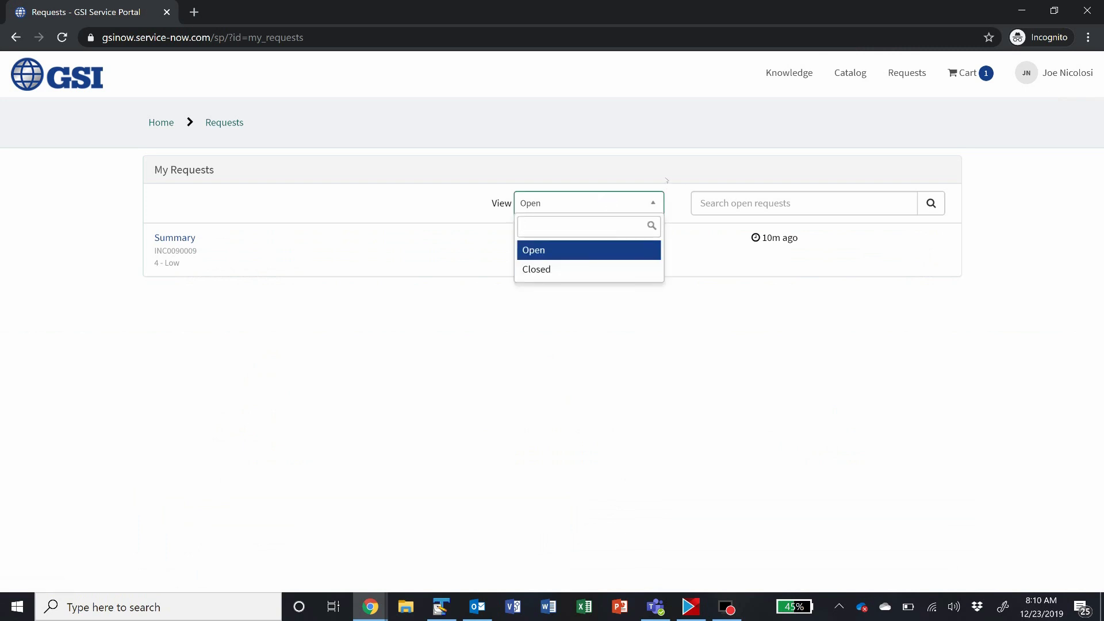
pyautogui.click(667, 181)
pyautogui.click(747, 205)
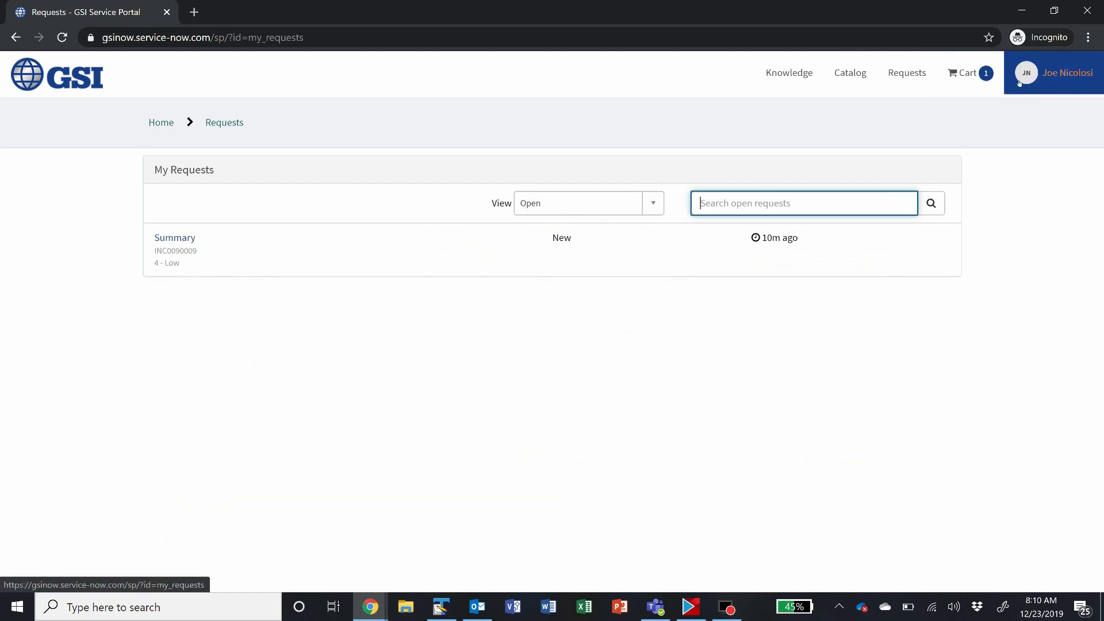
pyautogui.click(985, 77)
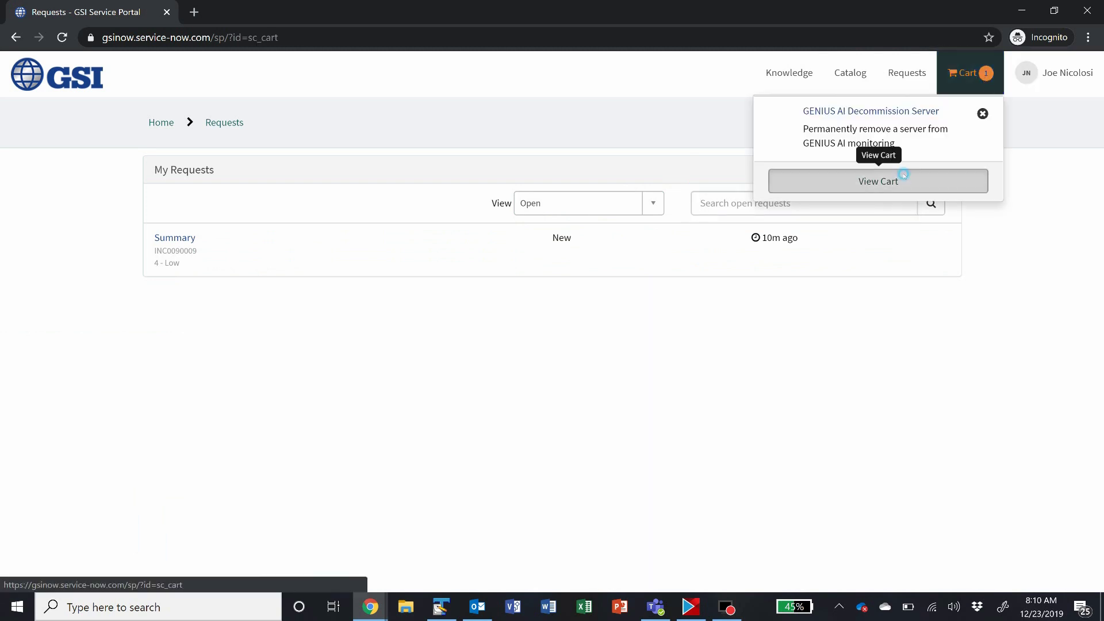
pyautogui.click(905, 179)
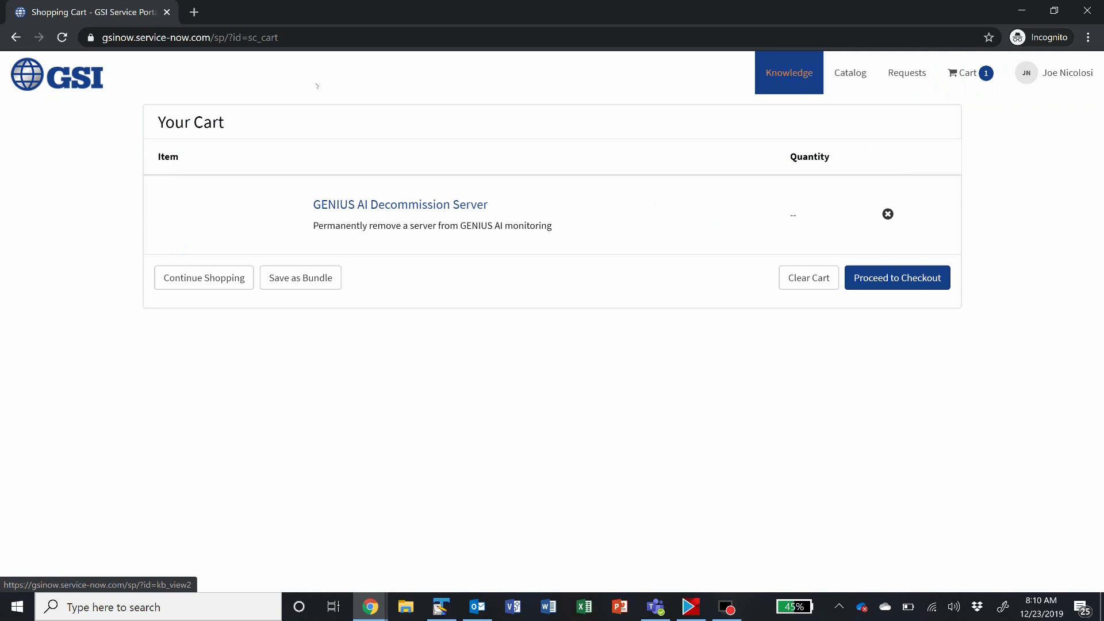
pyautogui.click(76, 80)
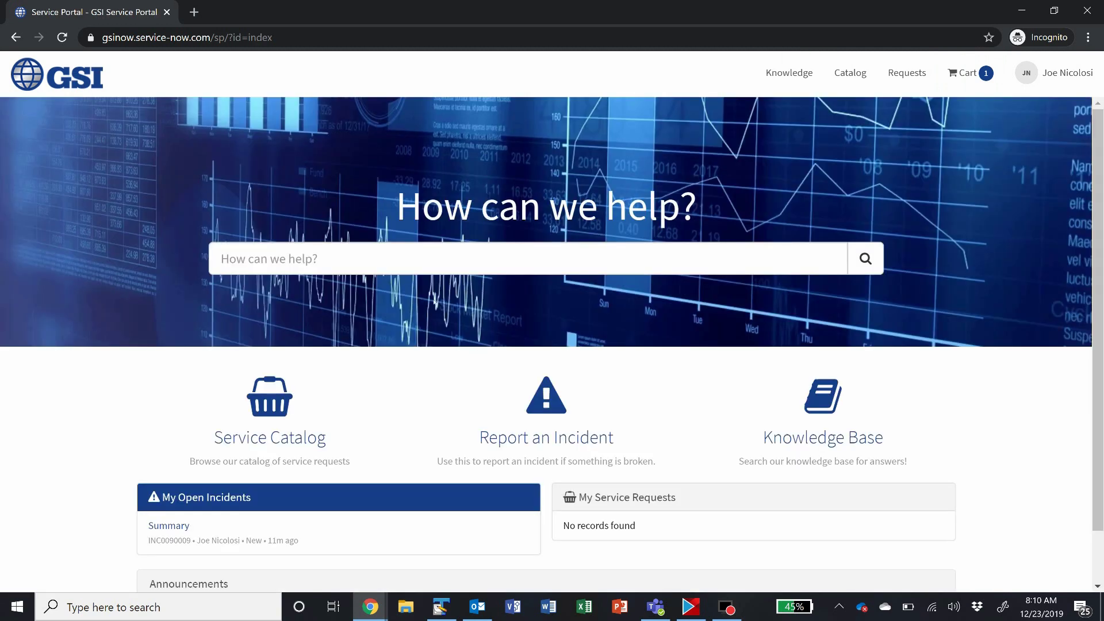
# Search the portal for 'user' and look over the suggestions
pyautogui.click(388, 257)
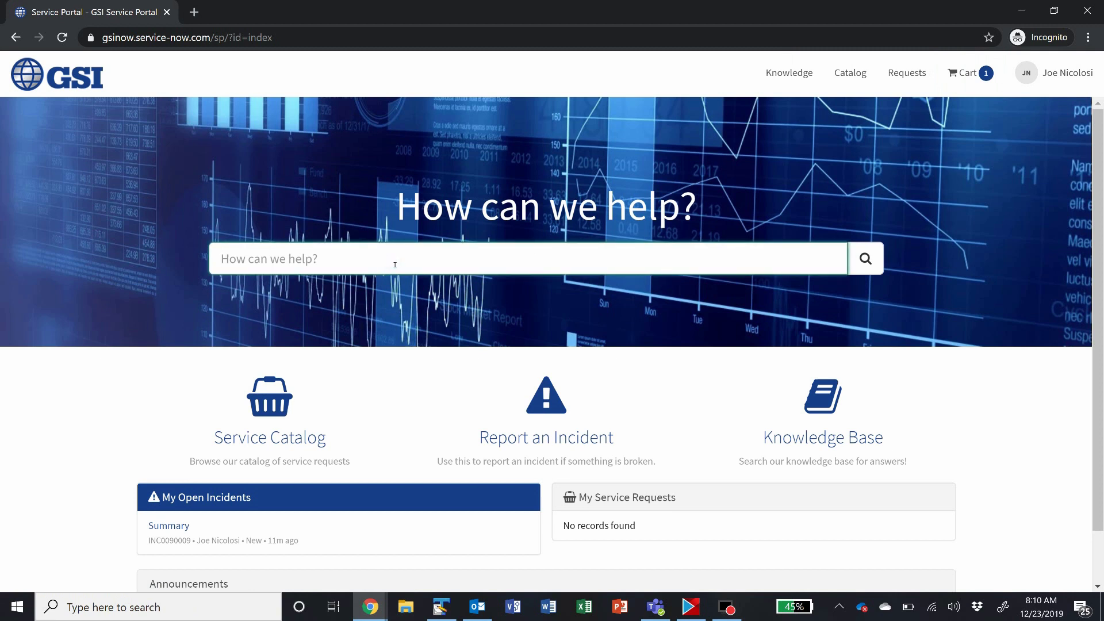
pyautogui.write('user')
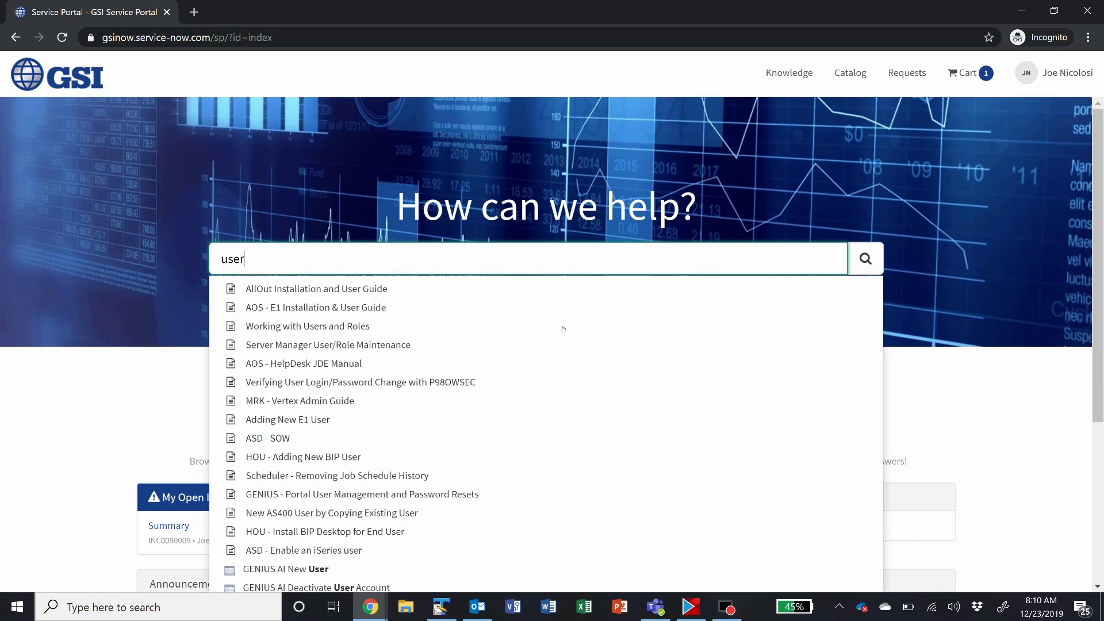
pyautogui.scroll(-4, 563, 329)
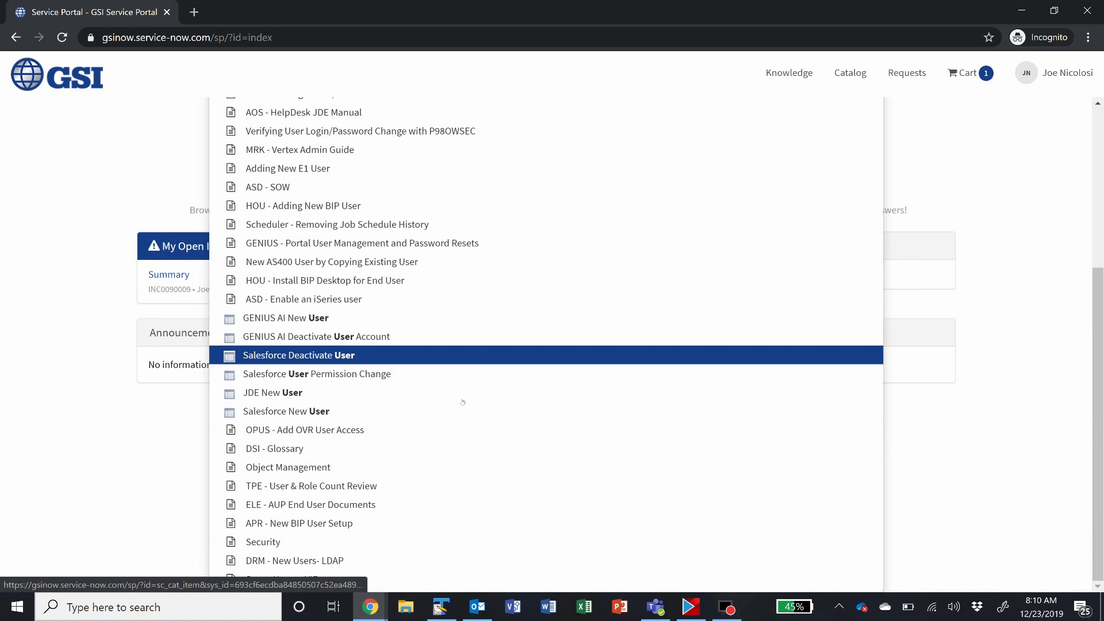
pyautogui.click(57, 206)
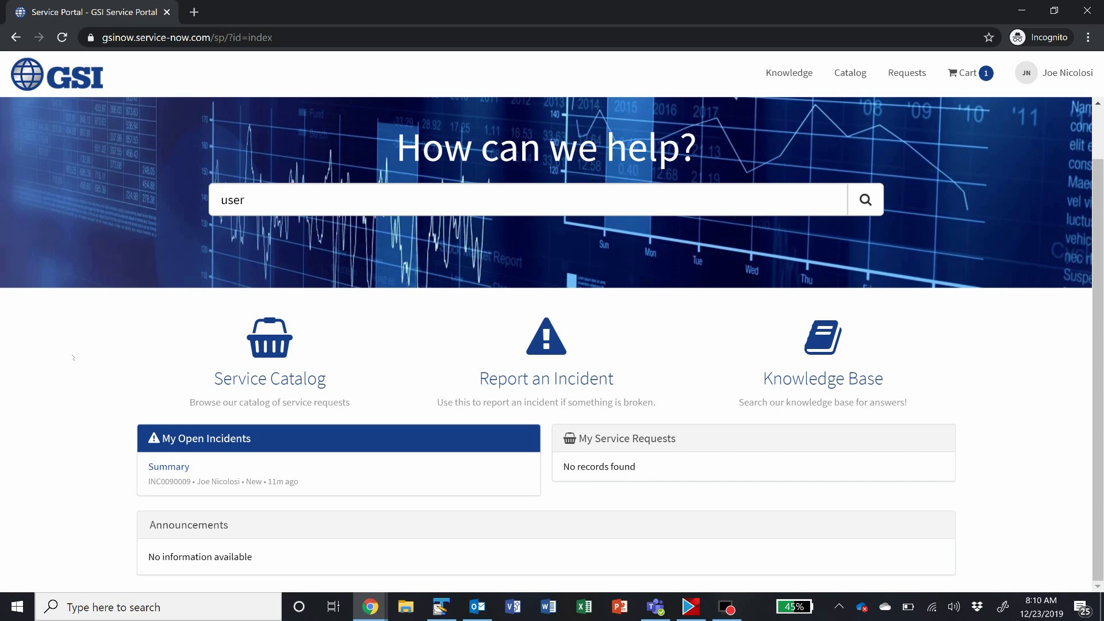
# Clear the search term and open the Service Catalog
pyautogui.click(255, 202)
pyautogui.press('BackSpace')
pyautogui.press('BackSpace')
pyautogui.press('BackSpace')
pyautogui.press('BackSpace')
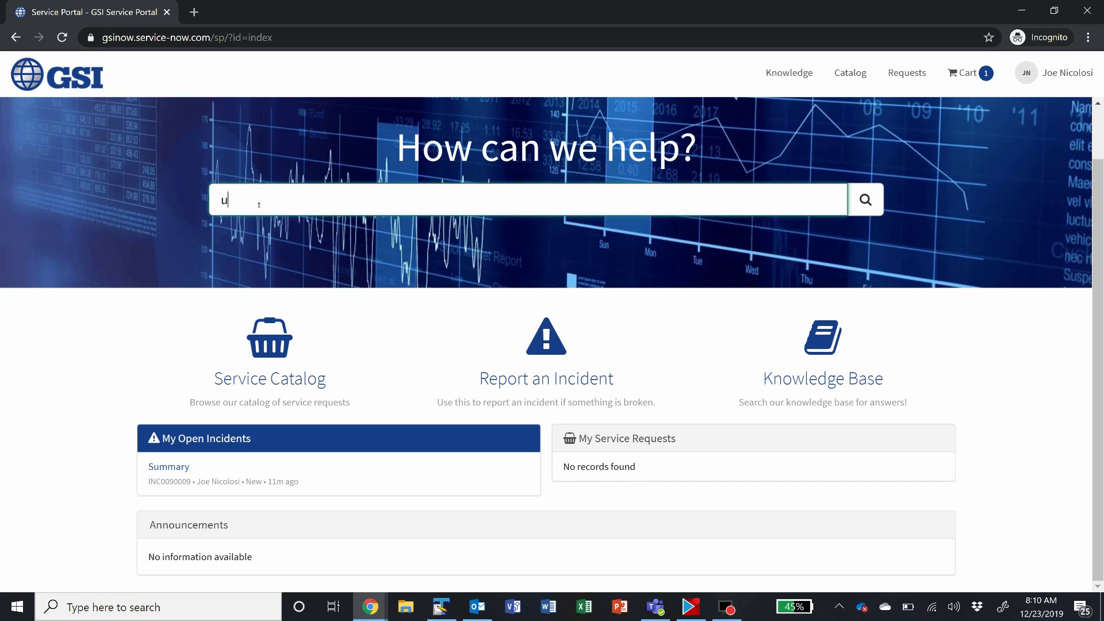
pyautogui.click(145, 380)
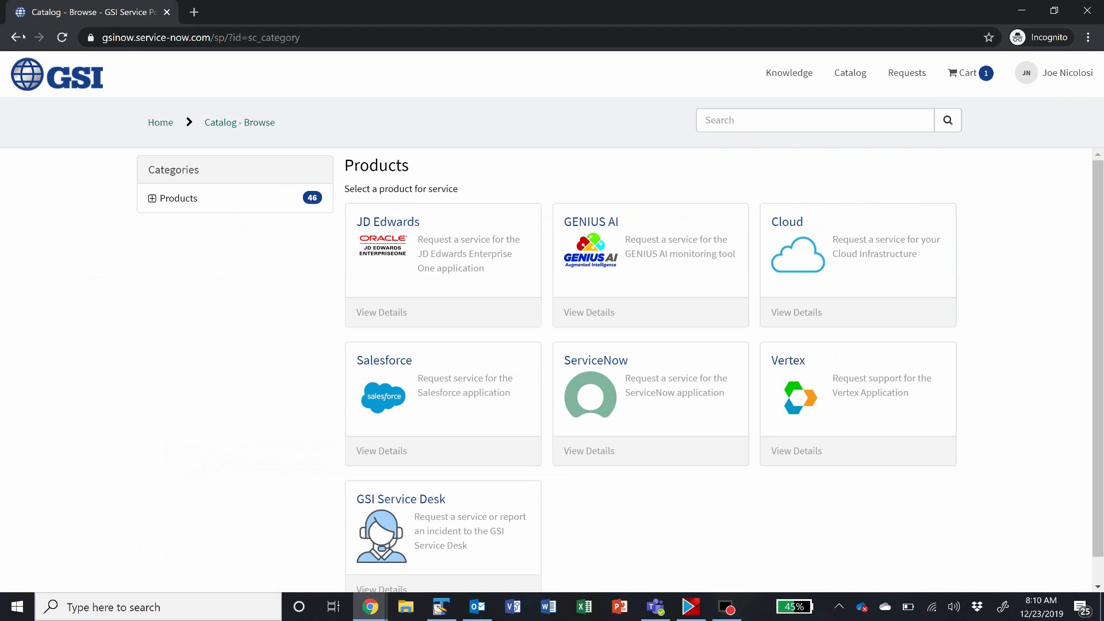
# Go home, return to the catalog products page and open the GSI Service Desk category
pyautogui.click(22, 37)
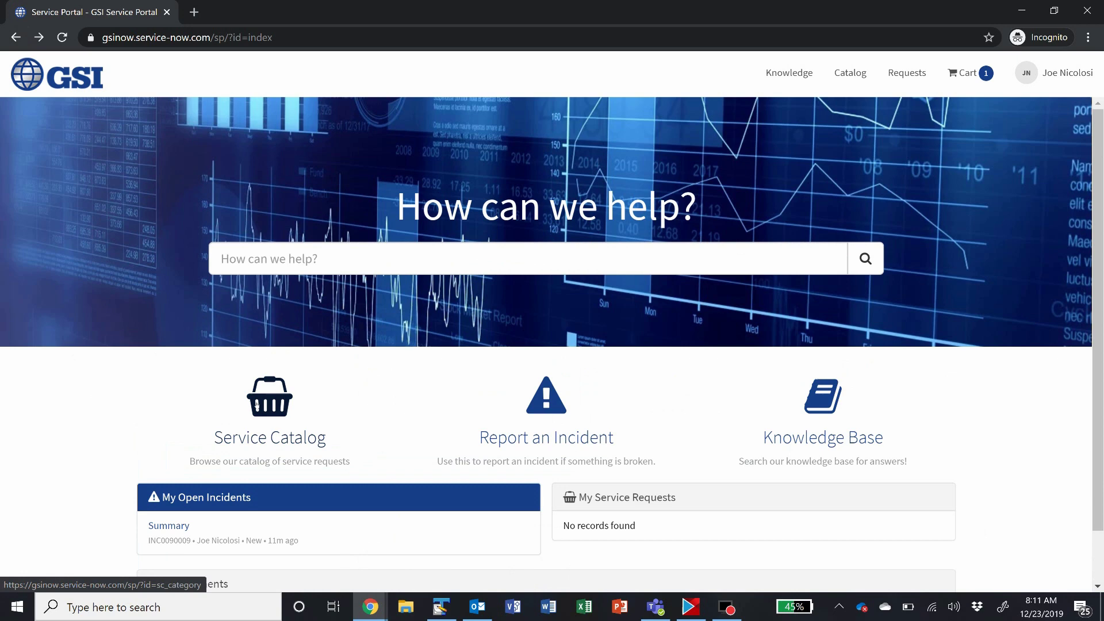
pyautogui.click(279, 404)
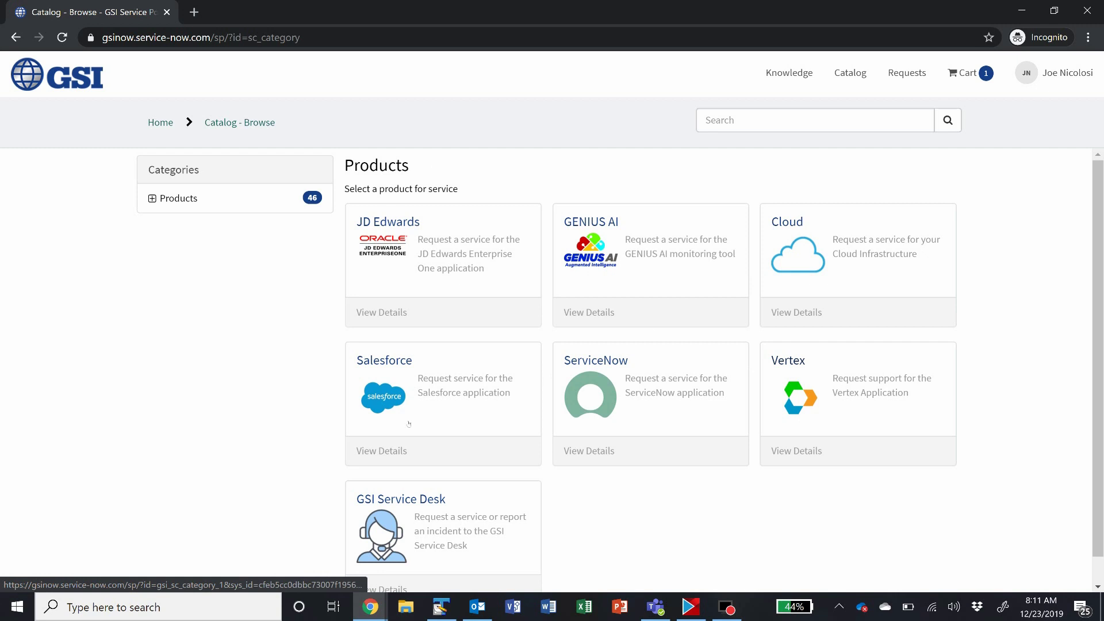
pyautogui.scroll(-1, 409, 425)
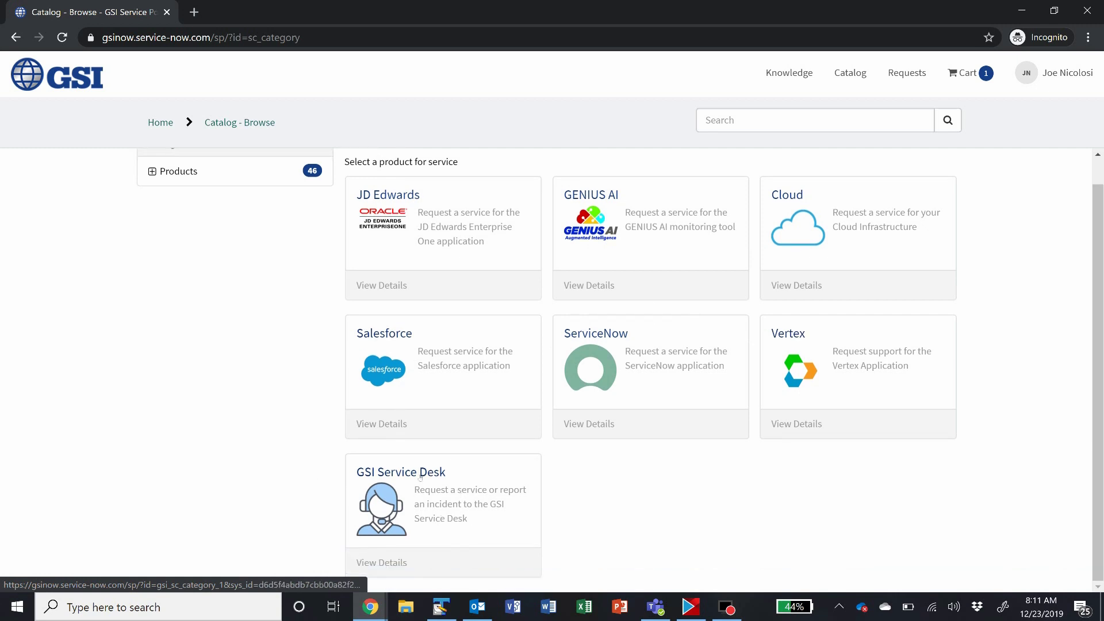
pyautogui.click(420, 477)
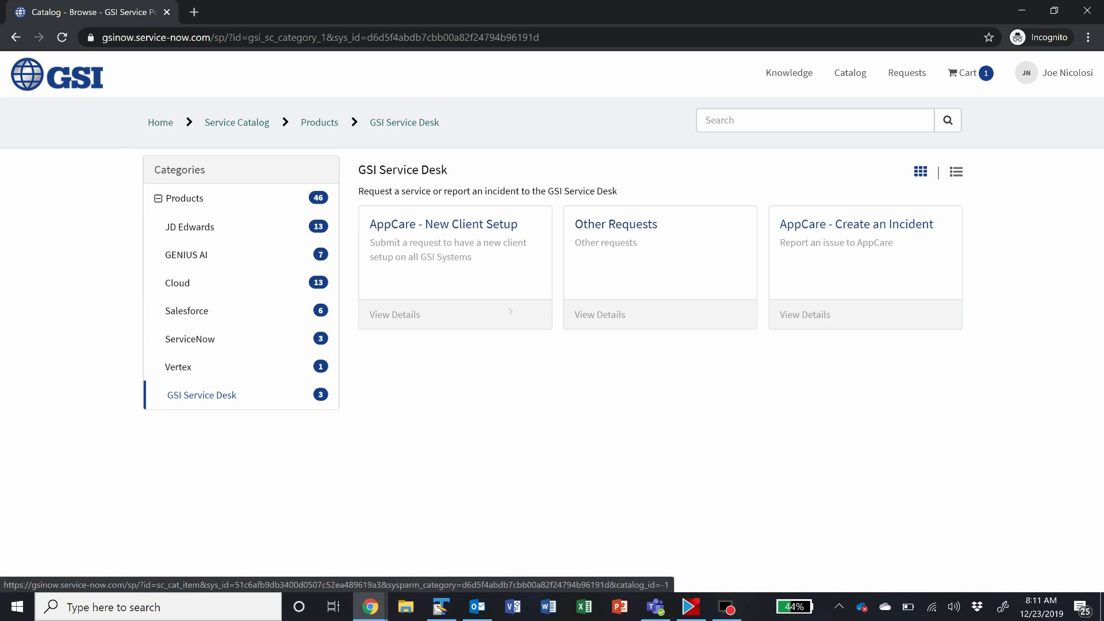
# View the JD Edwards product category
pyautogui.click(196, 228)
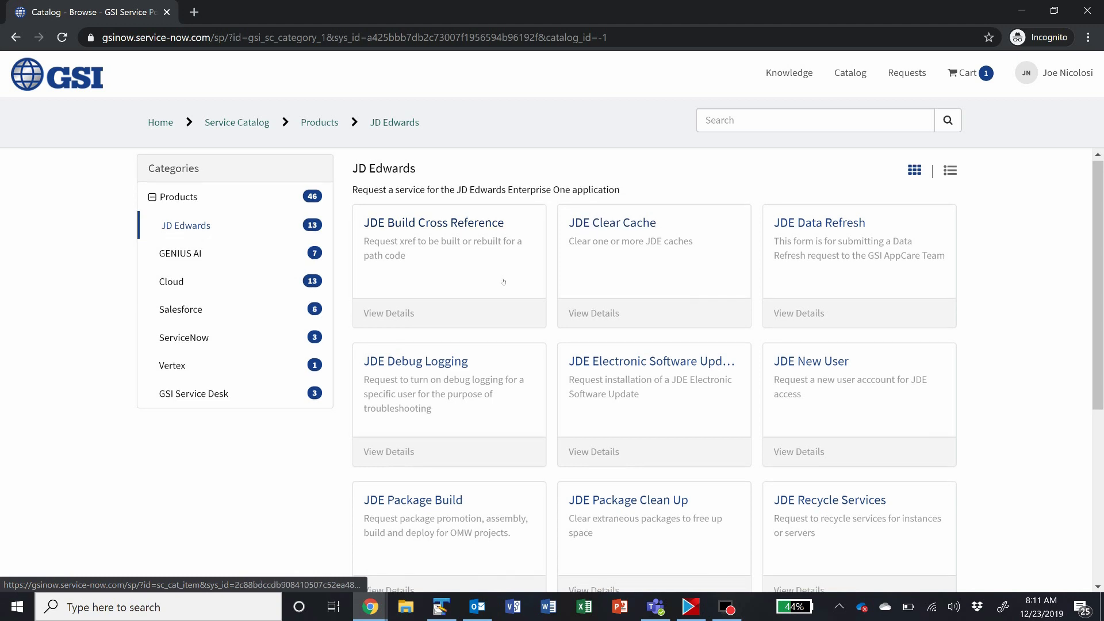
pyautogui.scroll(-3, 503, 282)
pyautogui.scroll(3, 503, 282)
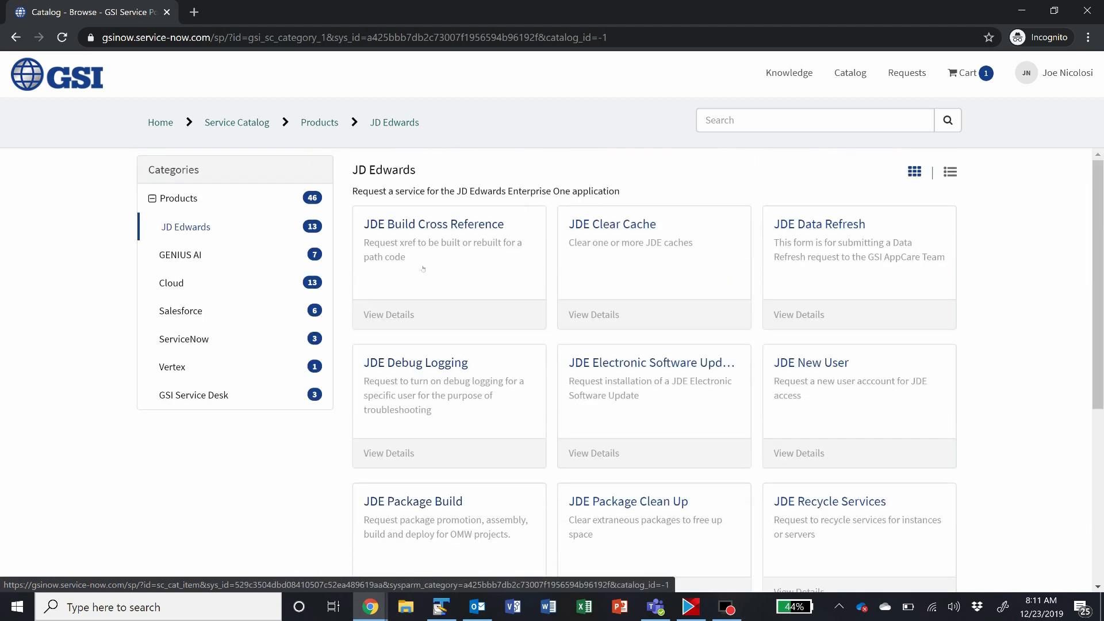
# Switch to the GENIUS AI category, then go back to the portal home page
pyautogui.click(190, 257)
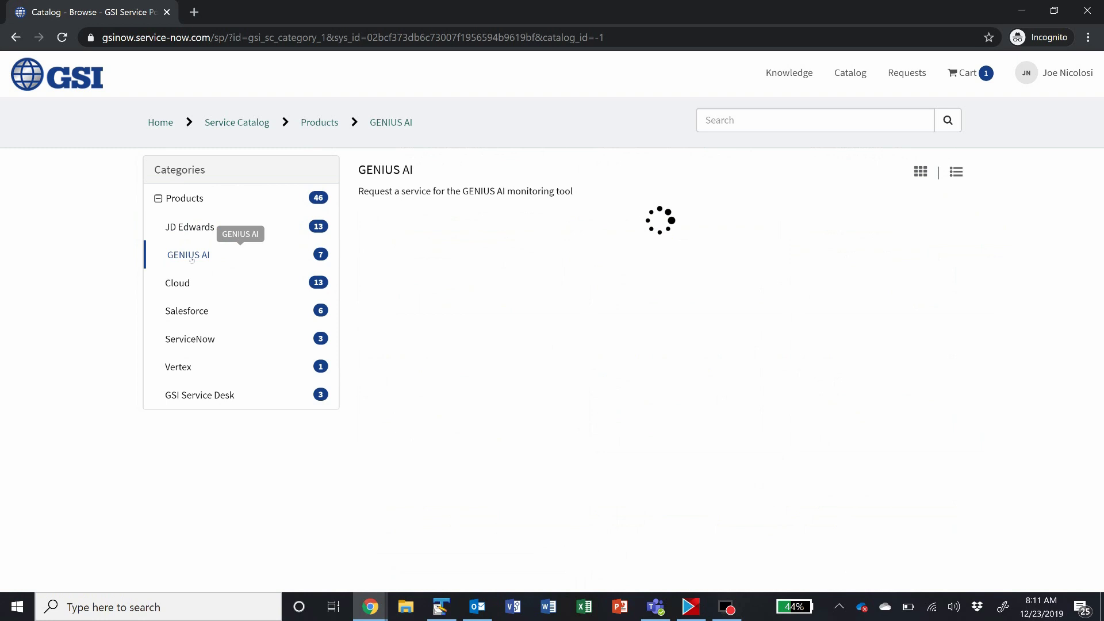
pyautogui.click(166, 123)
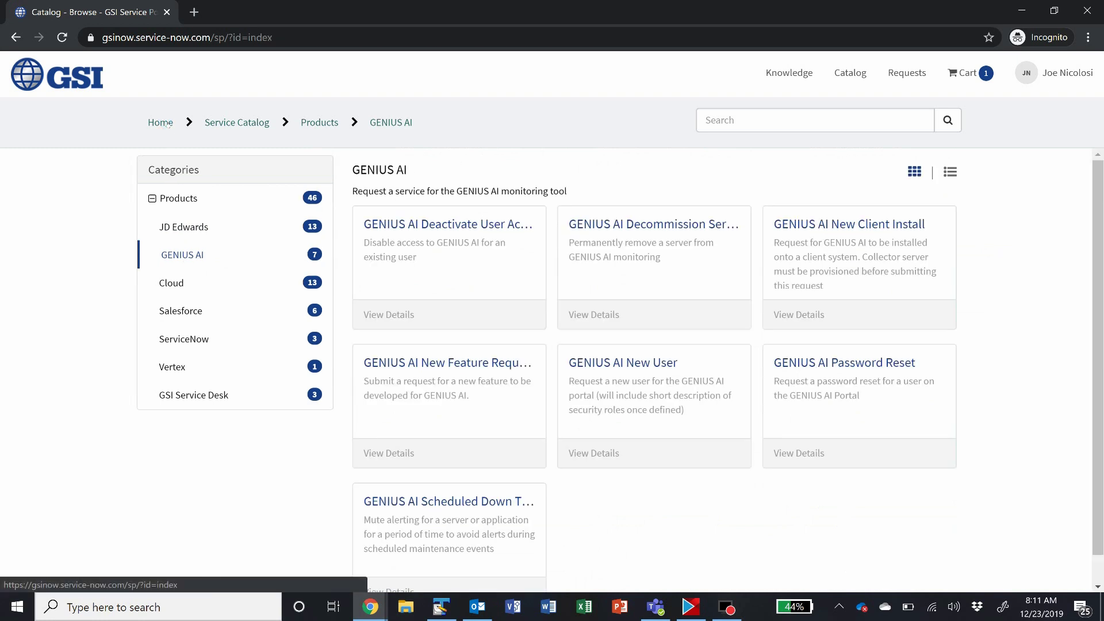
pyautogui.scroll(-1, 402, 234)
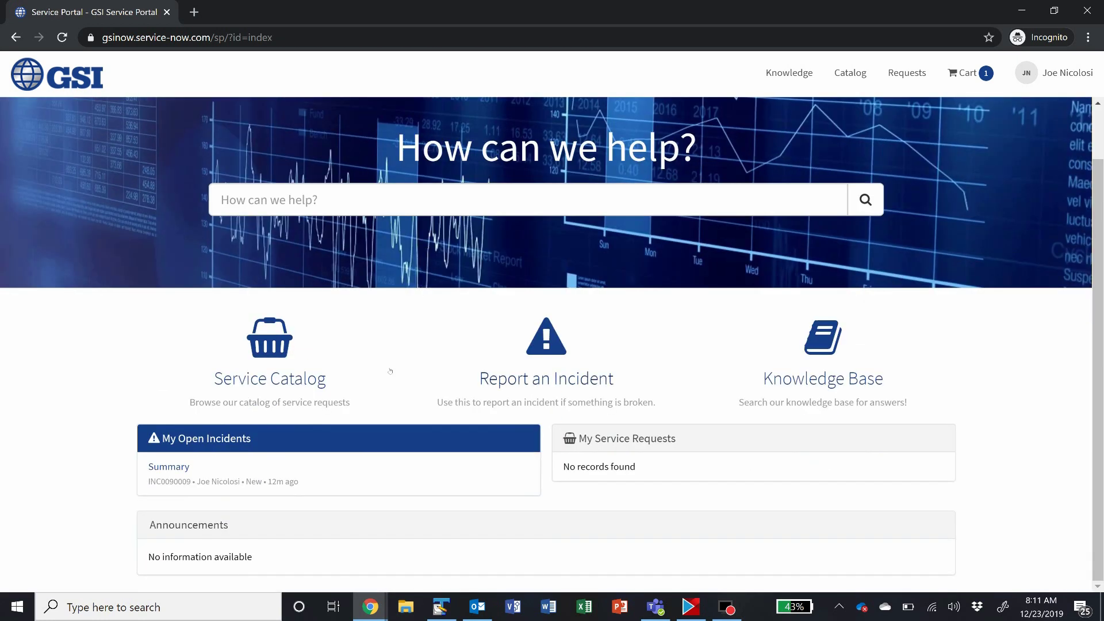
pyautogui.click(544, 345)
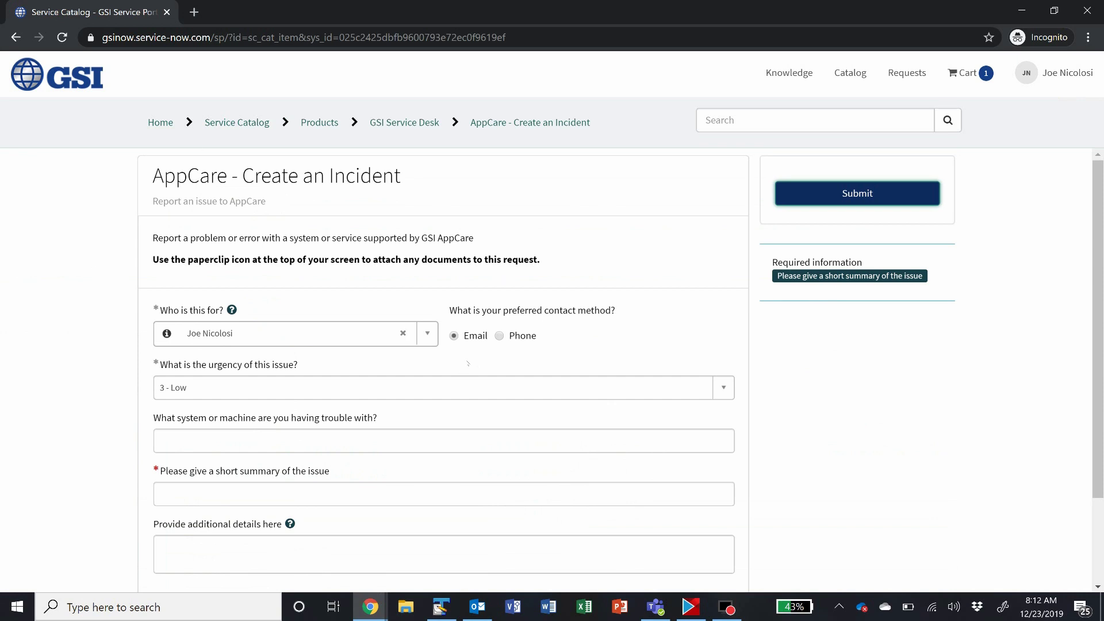
pyautogui.scroll(-2, 467, 362)
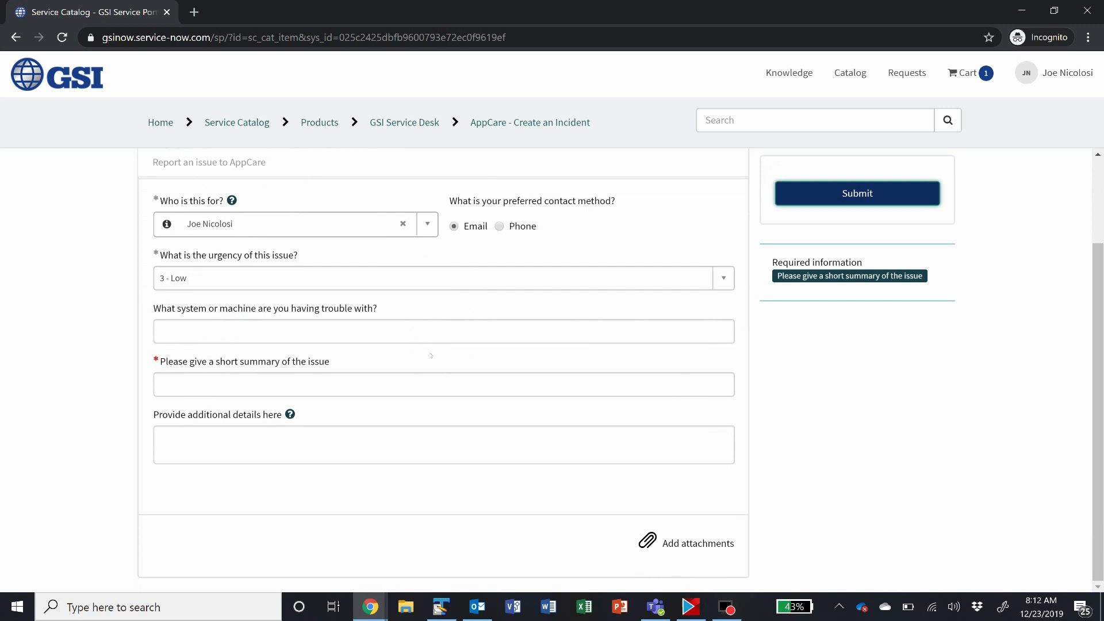
pyautogui.click(232, 337)
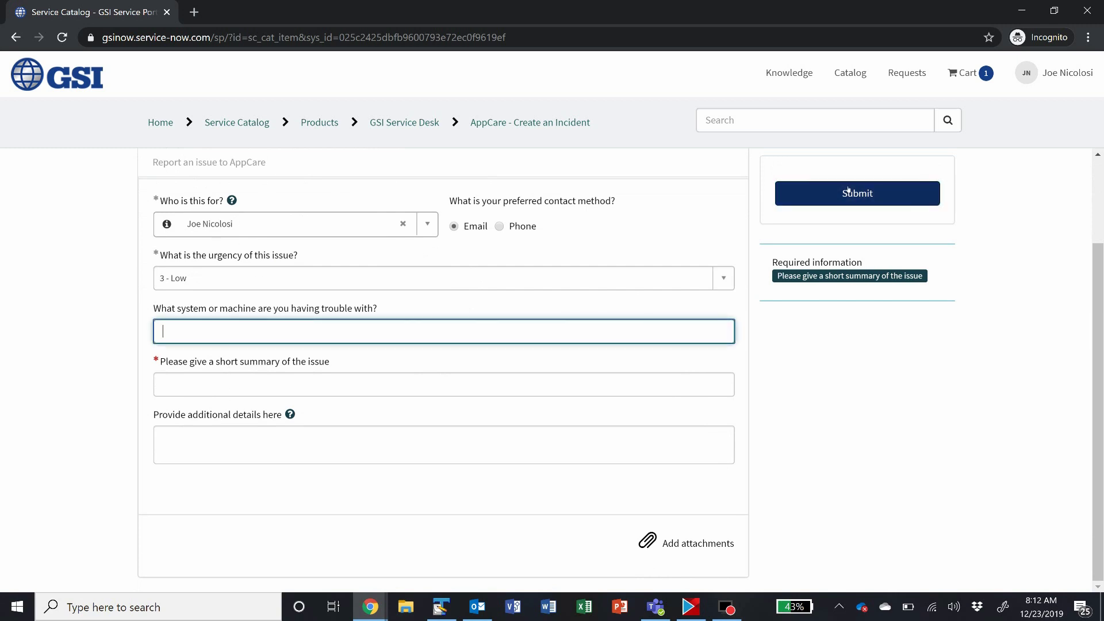
pyautogui.click(160, 122)
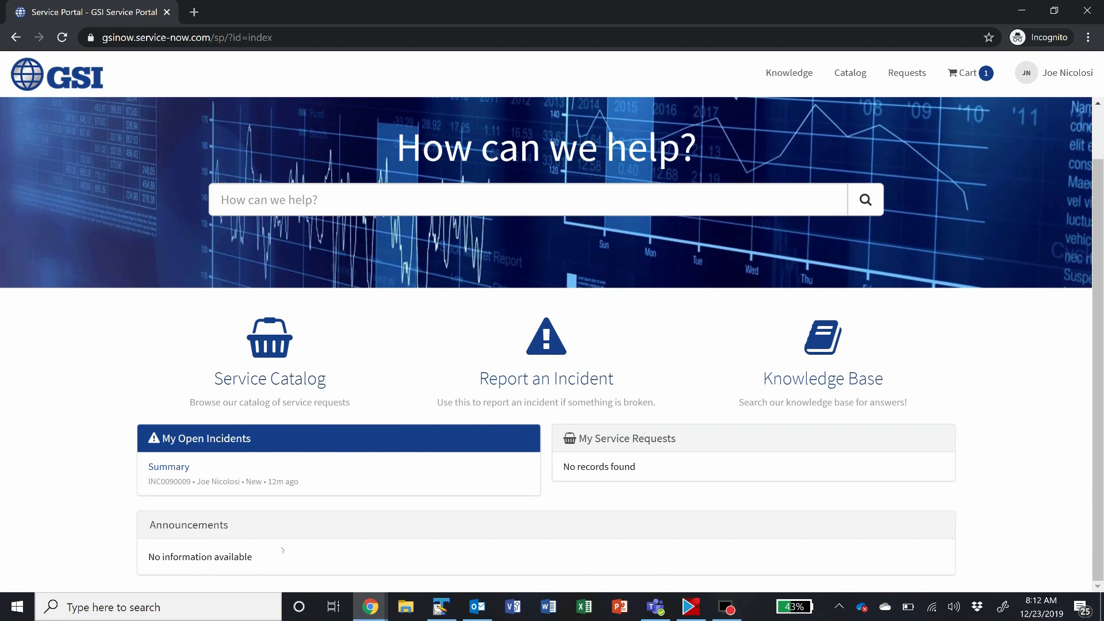
# Open the full shopping cart page showing the GENIUS AI Decommission Server item
pyautogui.scroll(1, 986, 435)
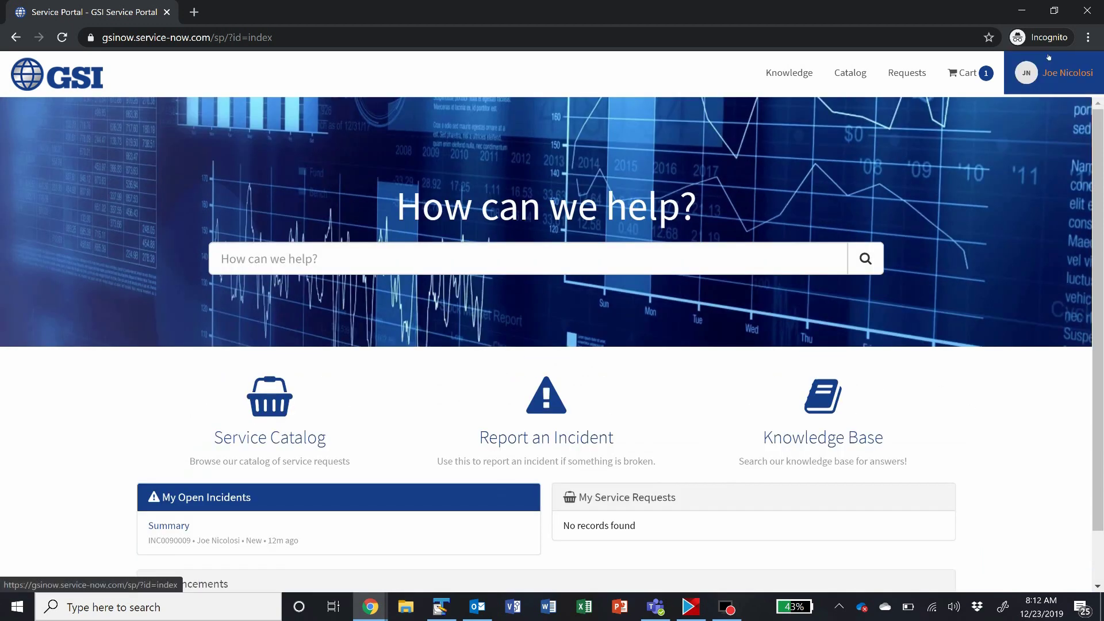
pyautogui.click(970, 65)
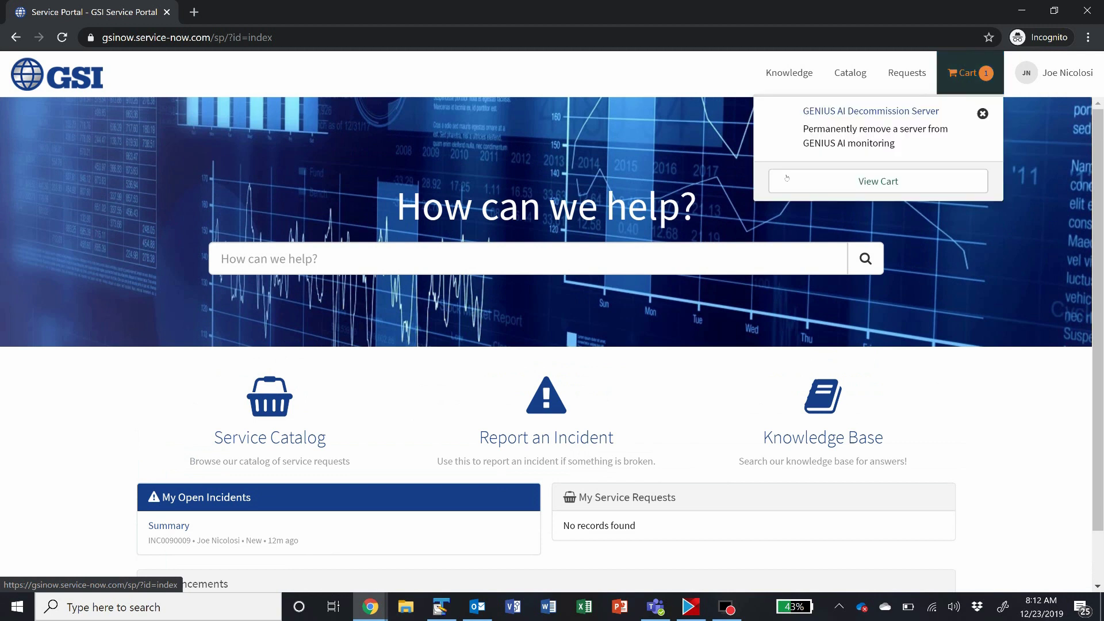
pyautogui.click(860, 183)
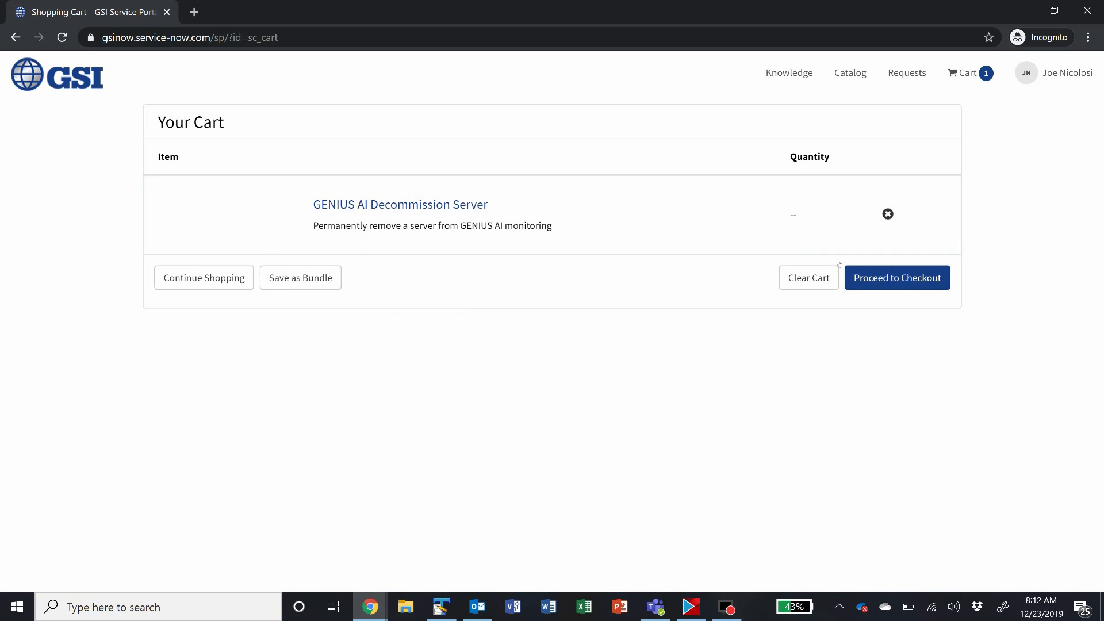
# Start checkout, then dismiss the order confirmation and preview the cart instead
pyautogui.click(901, 284)
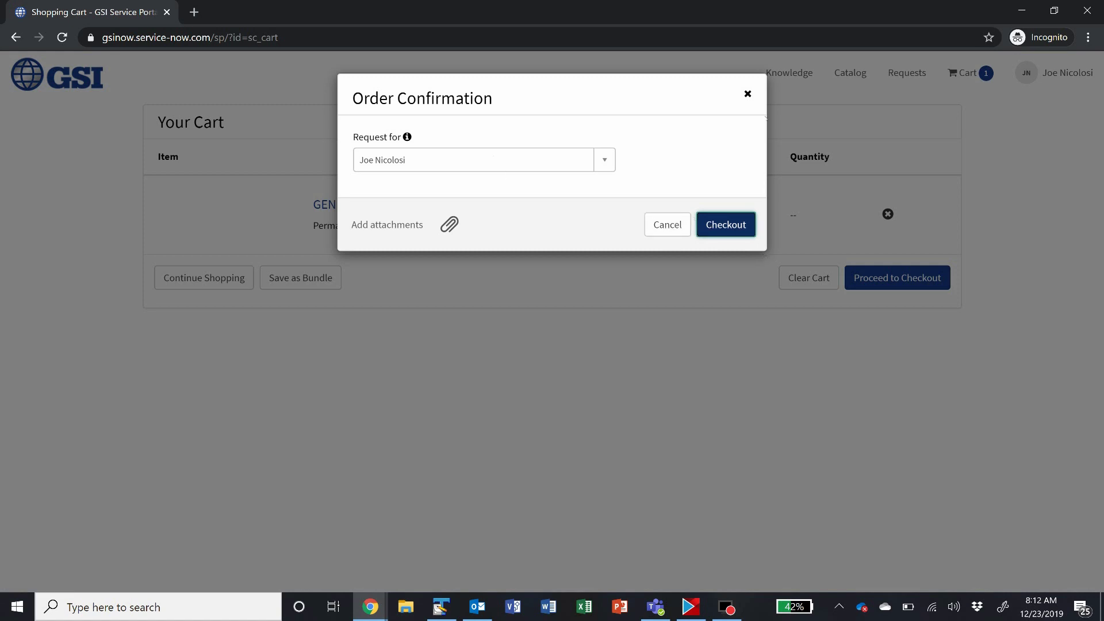
pyautogui.click(749, 93)
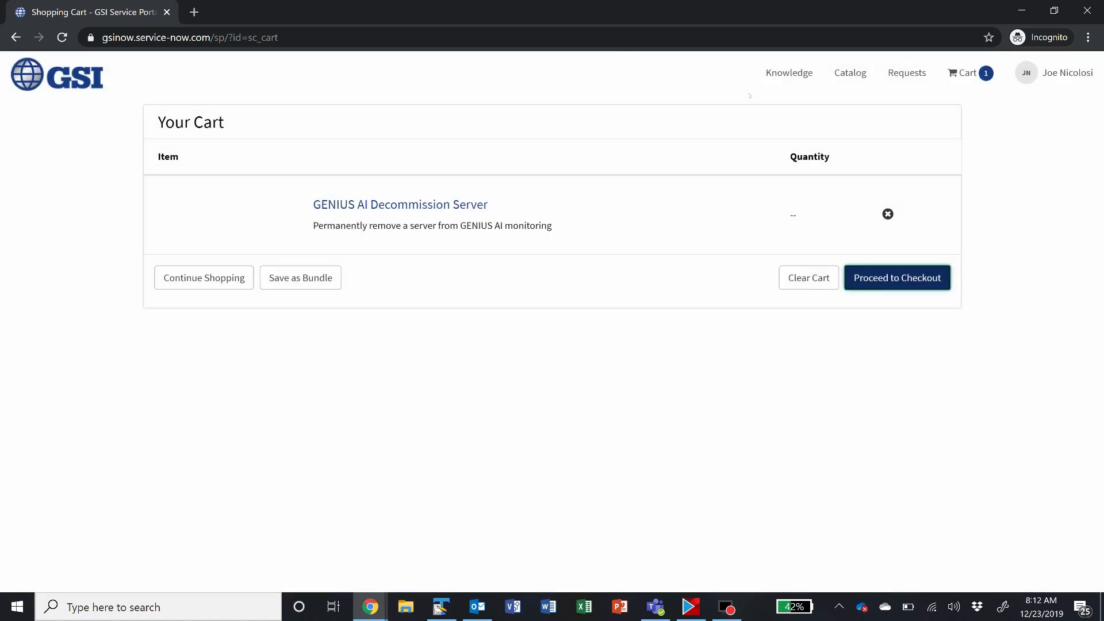
pyautogui.click(974, 88)
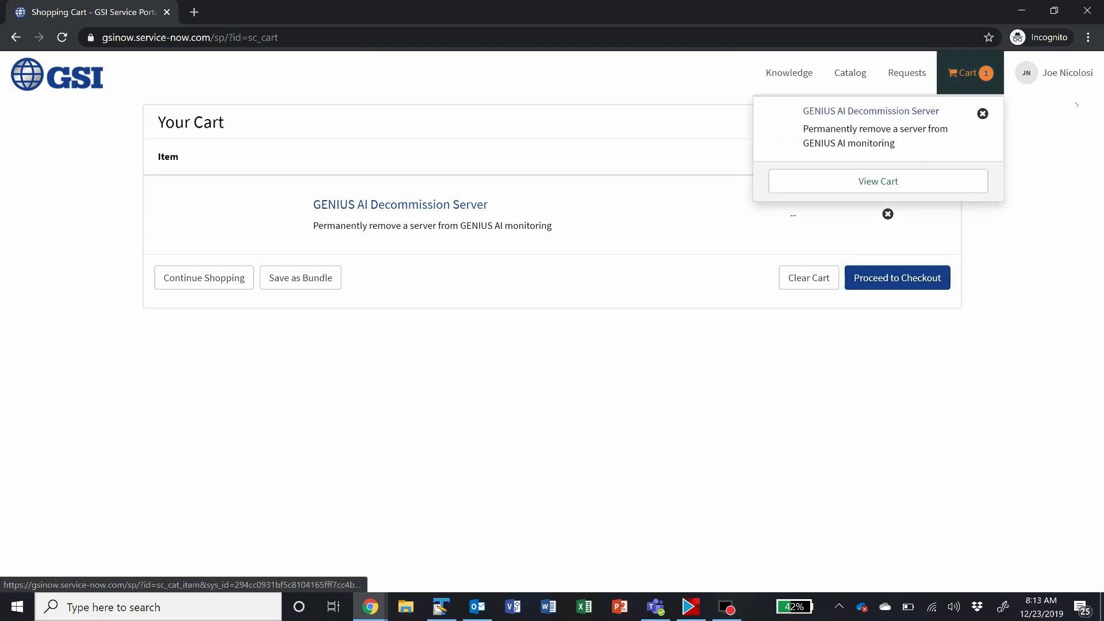
# View the user's profile page, then return to the portal home page
pyautogui.click(1067, 78)
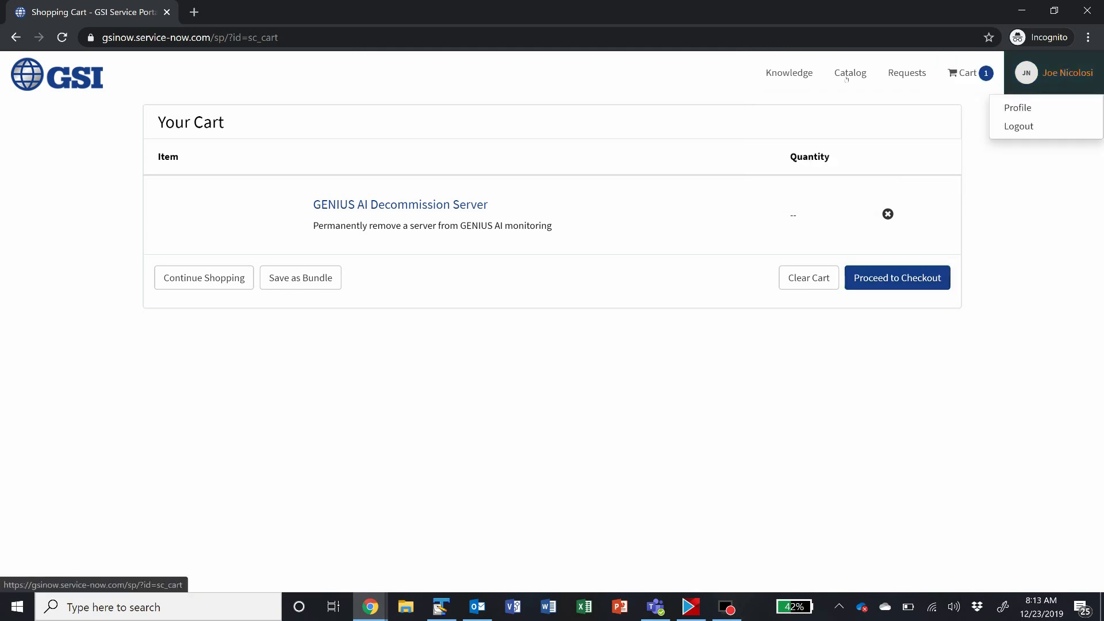
pyautogui.click(1019, 108)
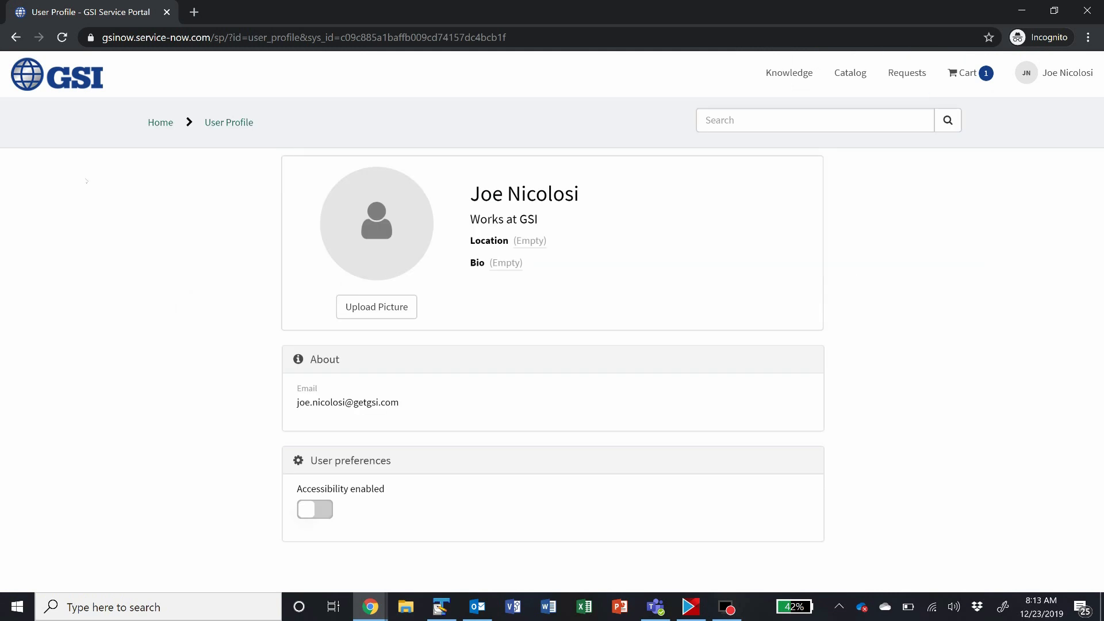
pyautogui.click(159, 122)
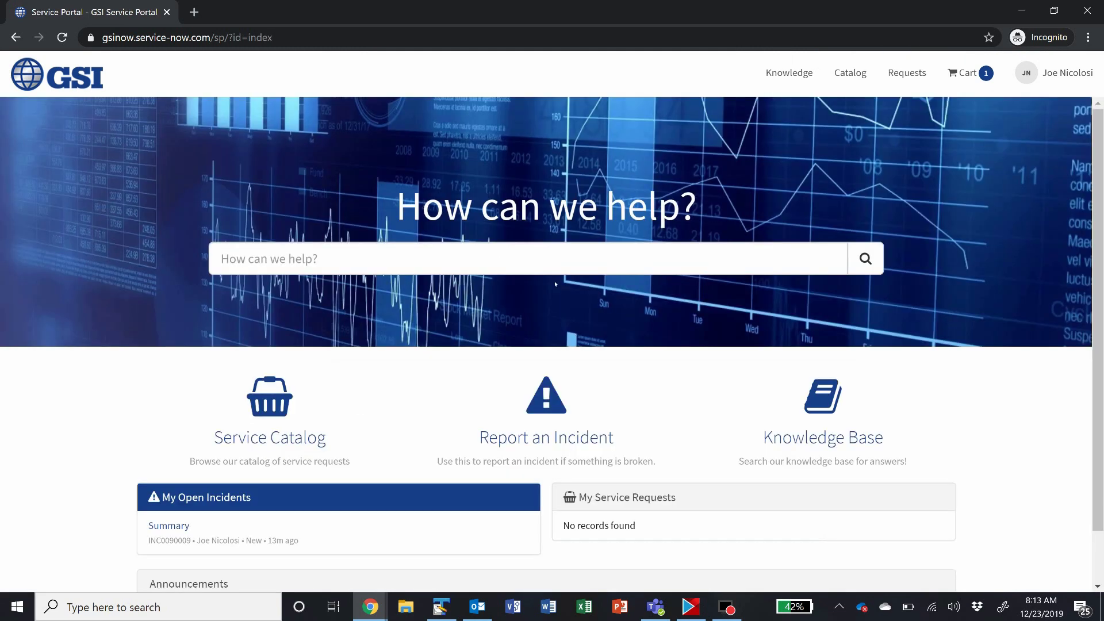
pyautogui.scroll(-1, 556, 284)
pyautogui.scroll(1, 931, 435)
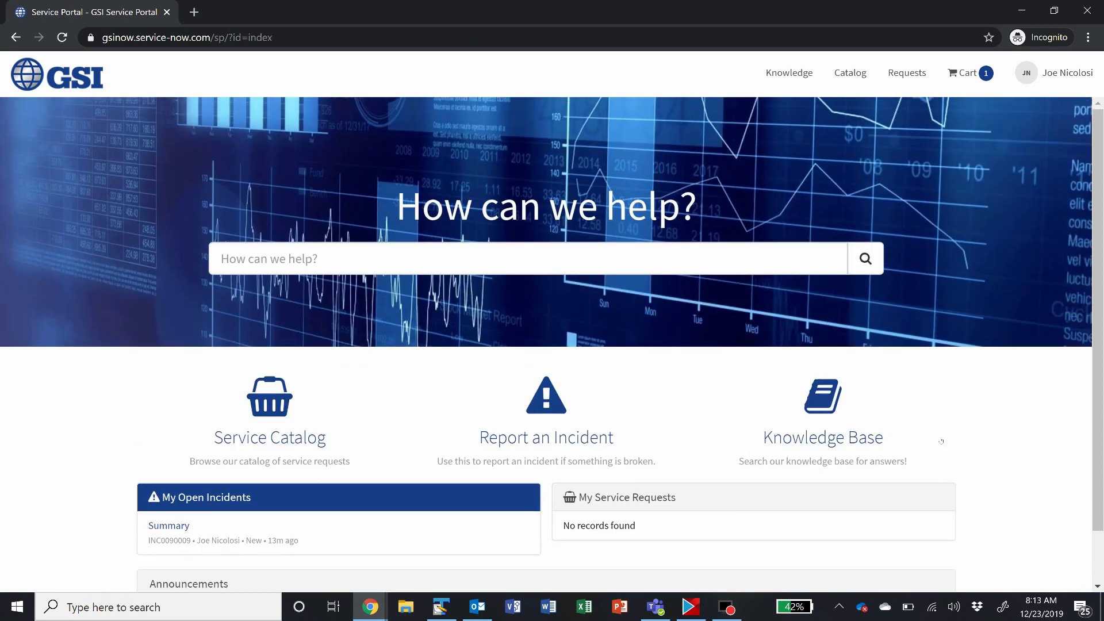